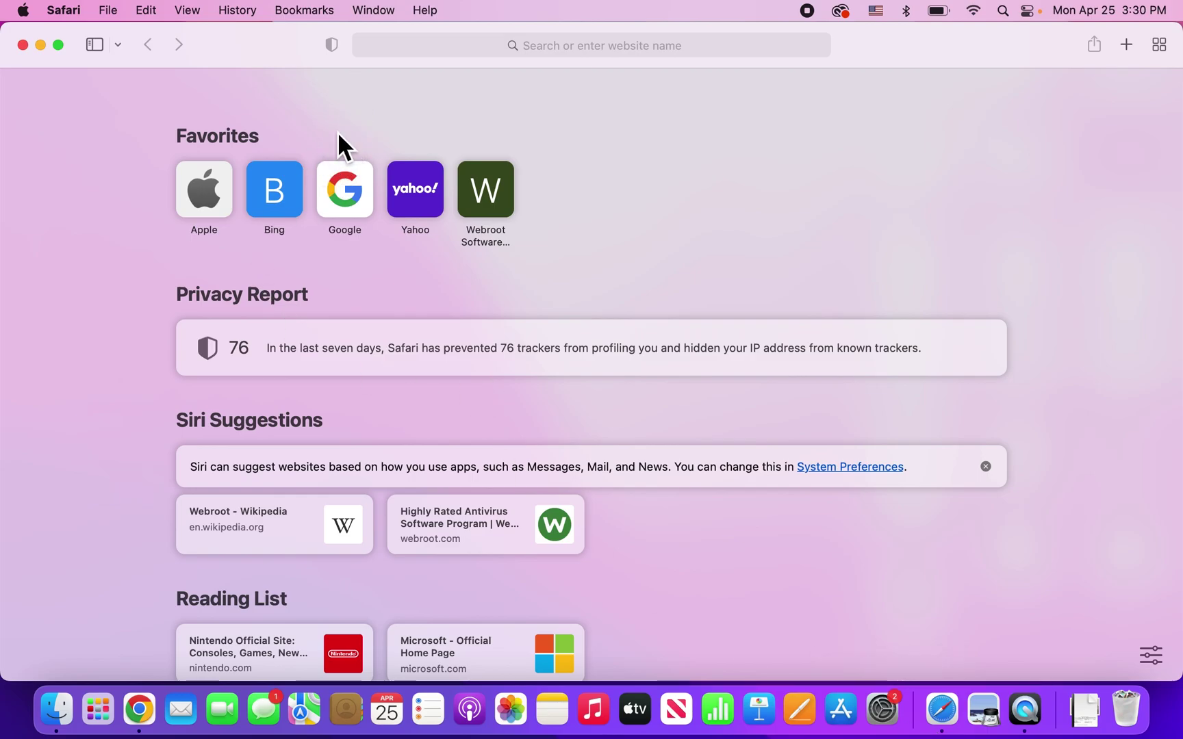
Load Google from Favorites and open the Safari application menu.
{"action": "left_click", "coordinate": [337, 188]}
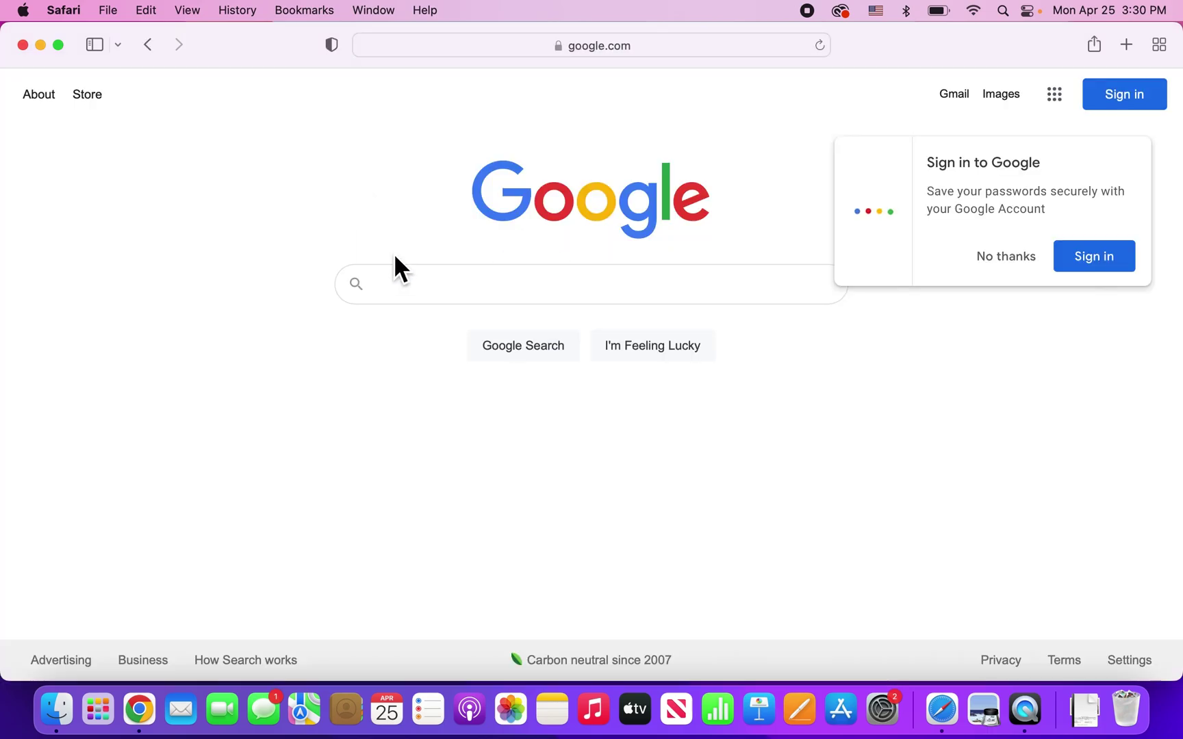
{"action": "left_click", "coordinate": [70, 20]}
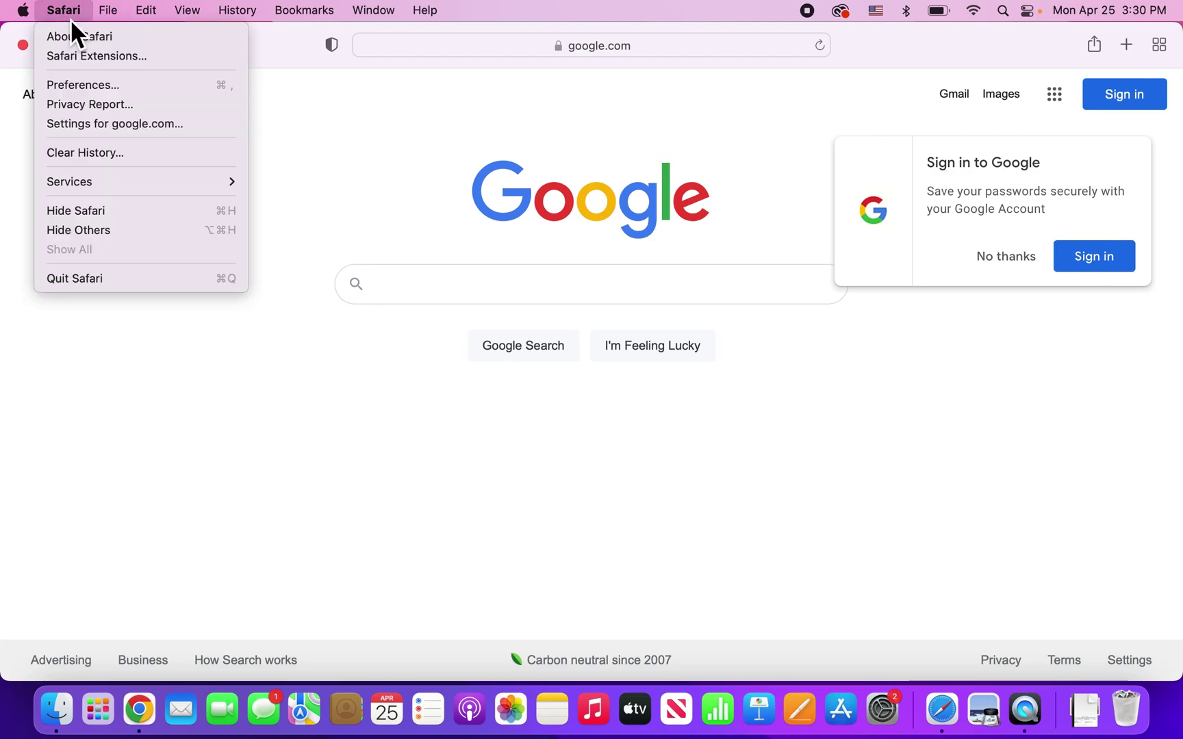
Open Preferences and set the homepage to the current Google page.
{"action": "left_click", "coordinate": [81, 97]}
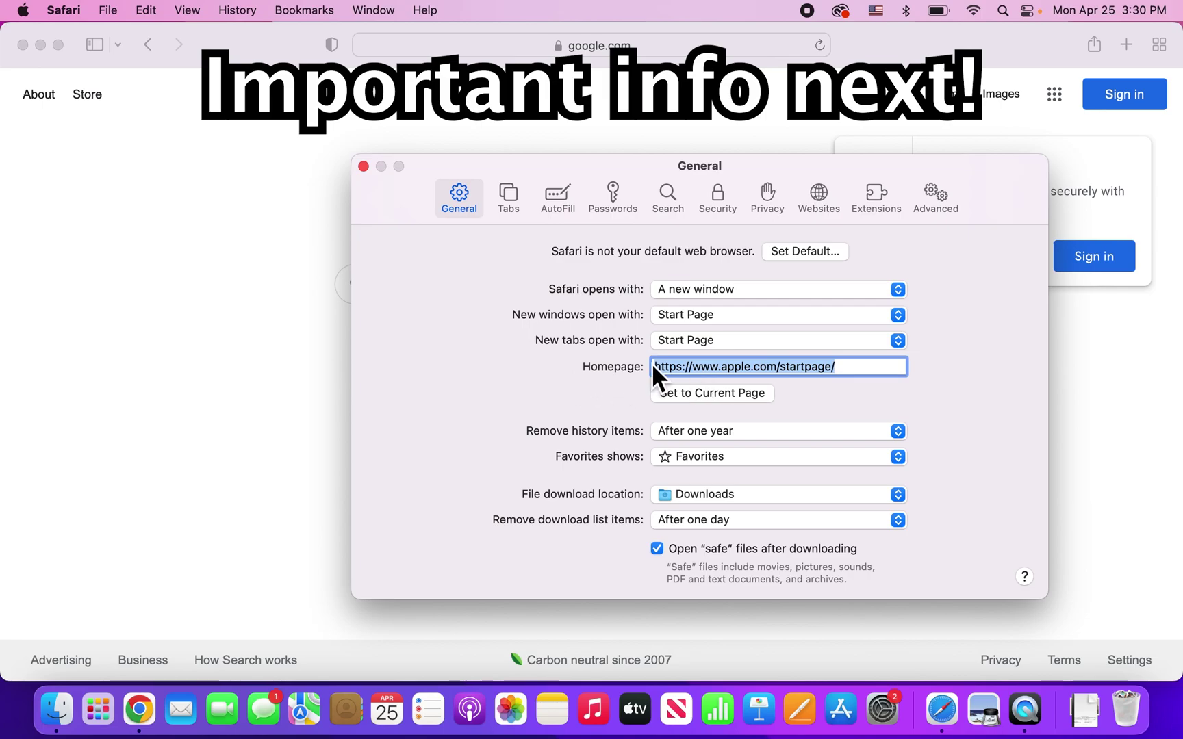
{"action": "left_click", "coordinate": [708, 393]}
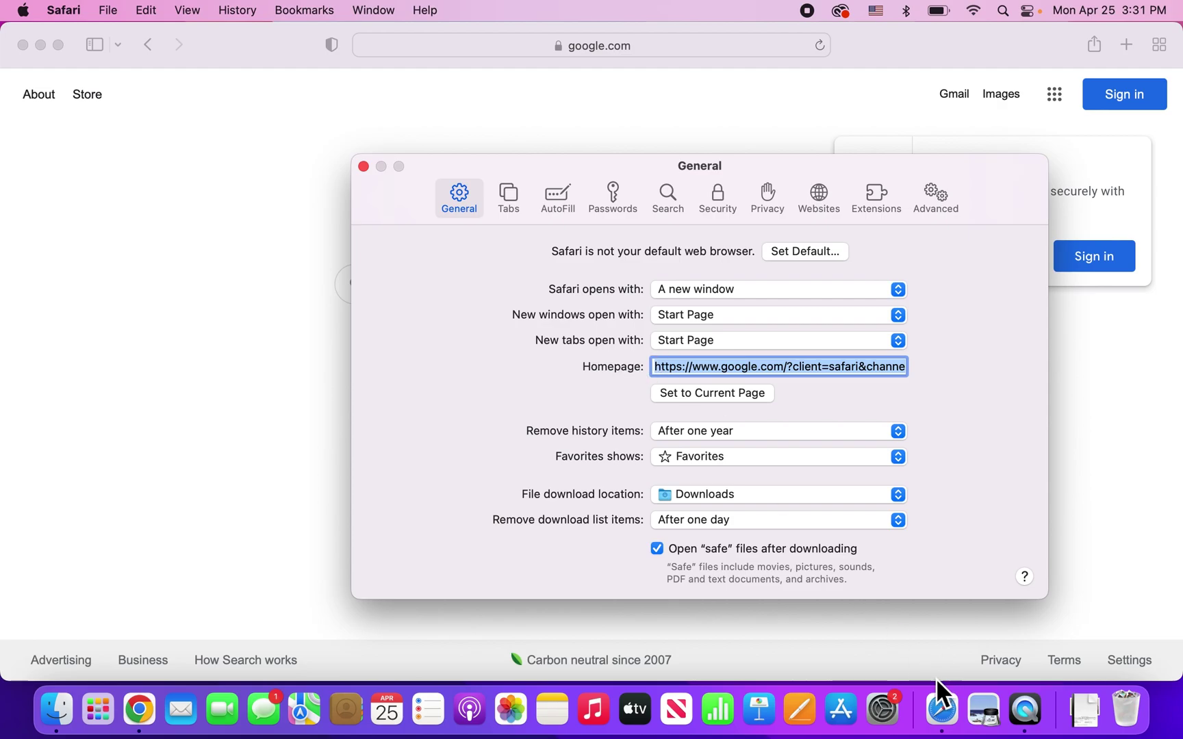
Set both 'New windows open with' and 'New tabs open with' to Homepage.
{"action": "left_click", "coordinate": [708, 313]}
{"action": "left_click", "coordinate": [708, 336]}
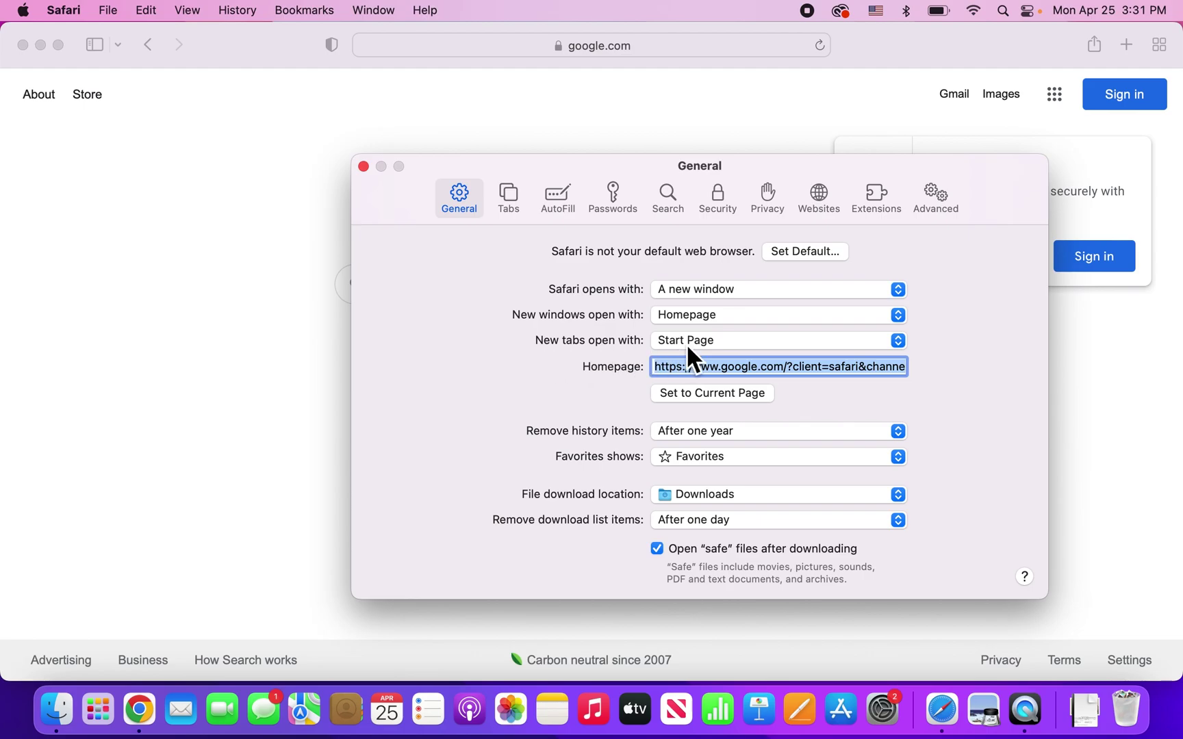
{"action": "left_click", "coordinate": [707, 347]}
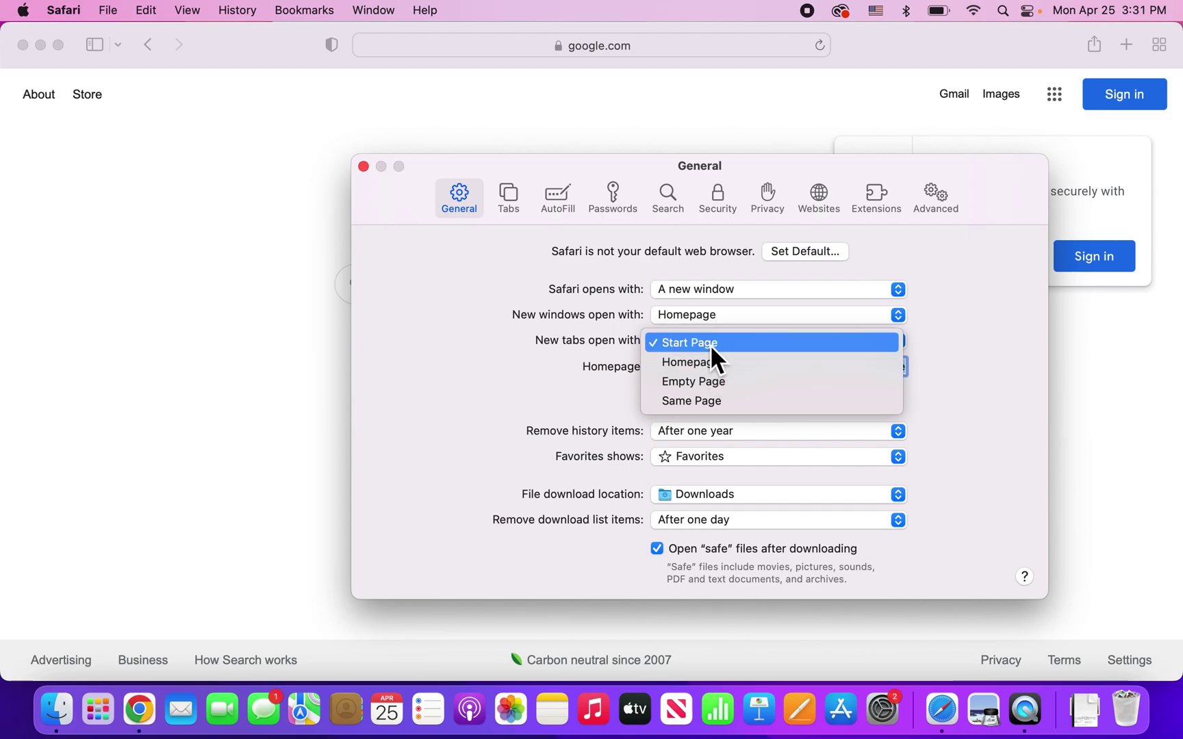
{"action": "left_click", "coordinate": [703, 360]}
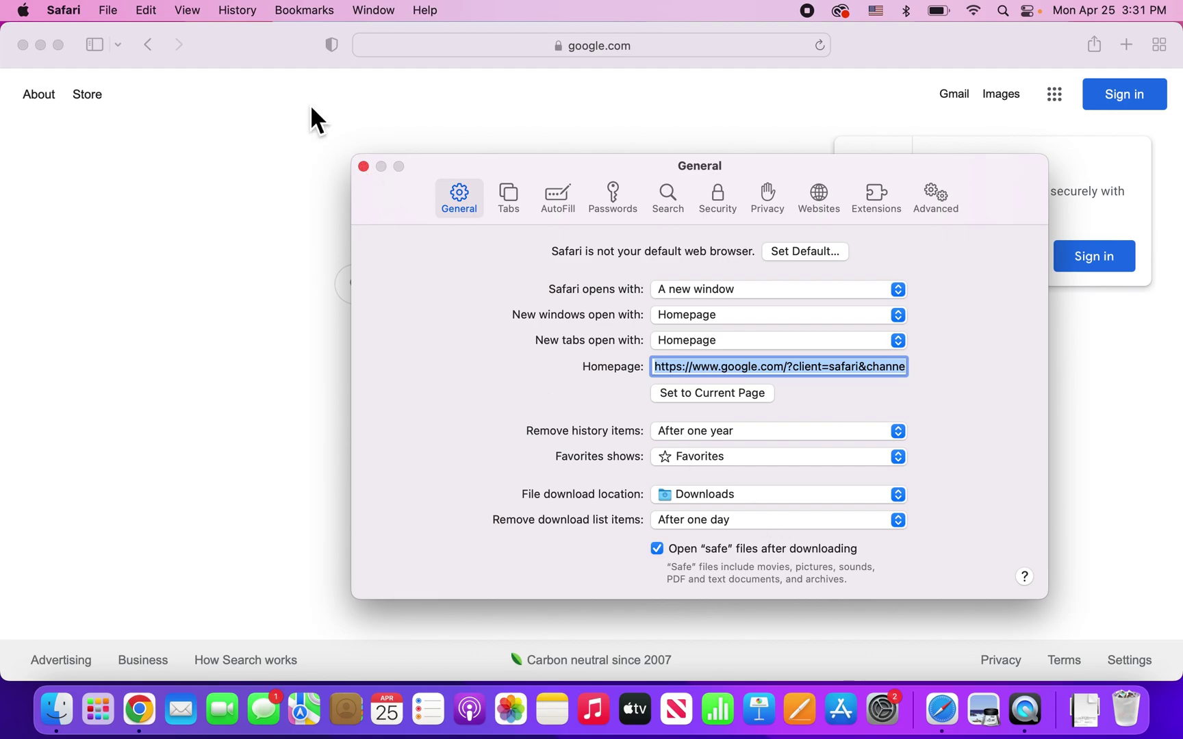
Close Preferences and open a new tab to confirm it loads Google.
{"action": "left_click", "coordinate": [363, 166]}
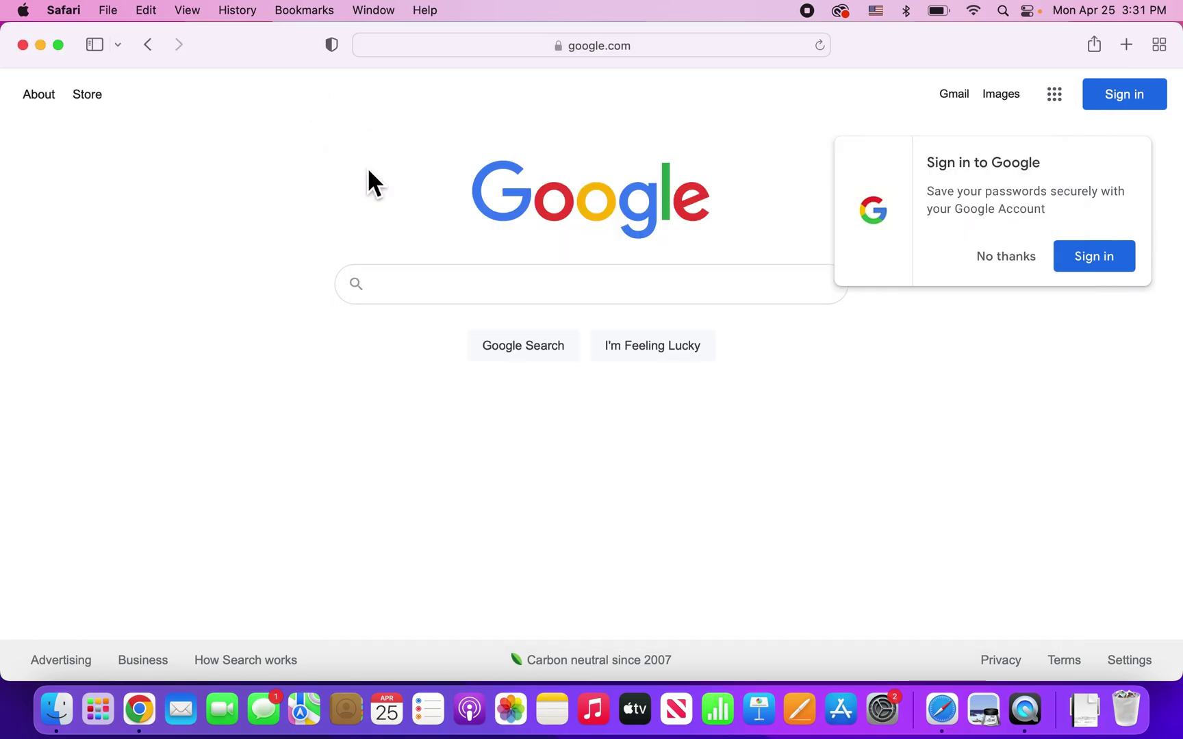
{"action": "key", "text": "super+t"}
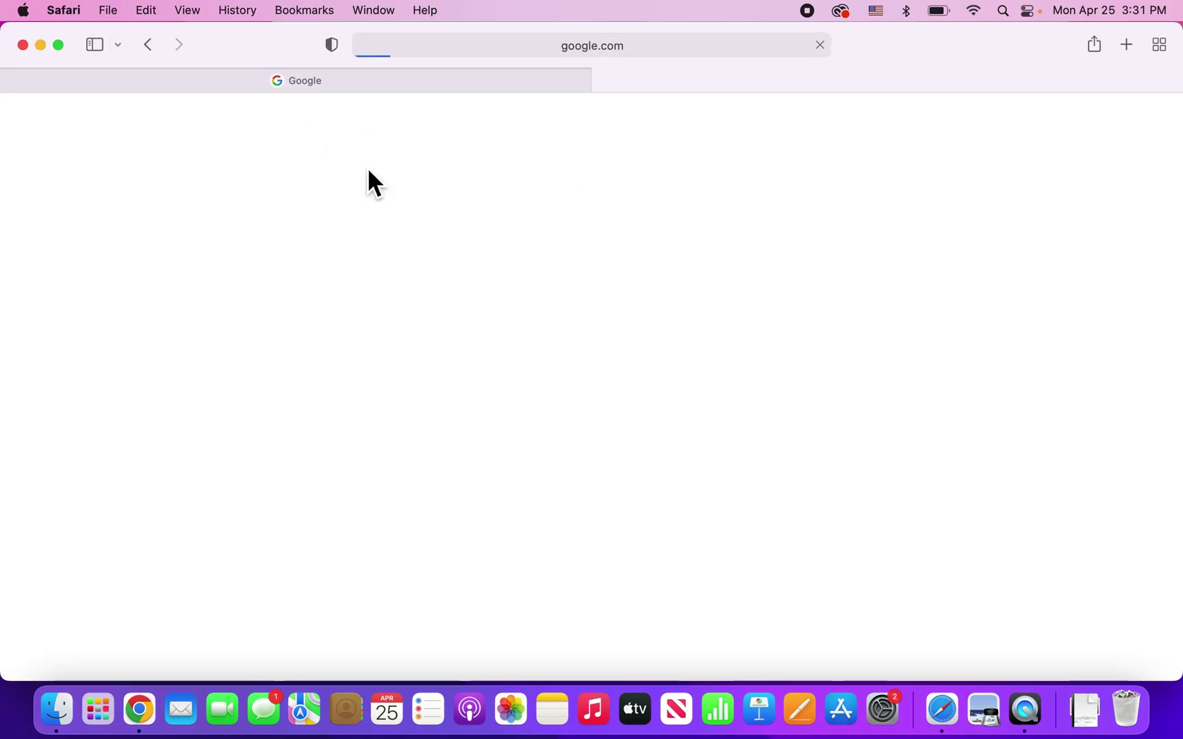